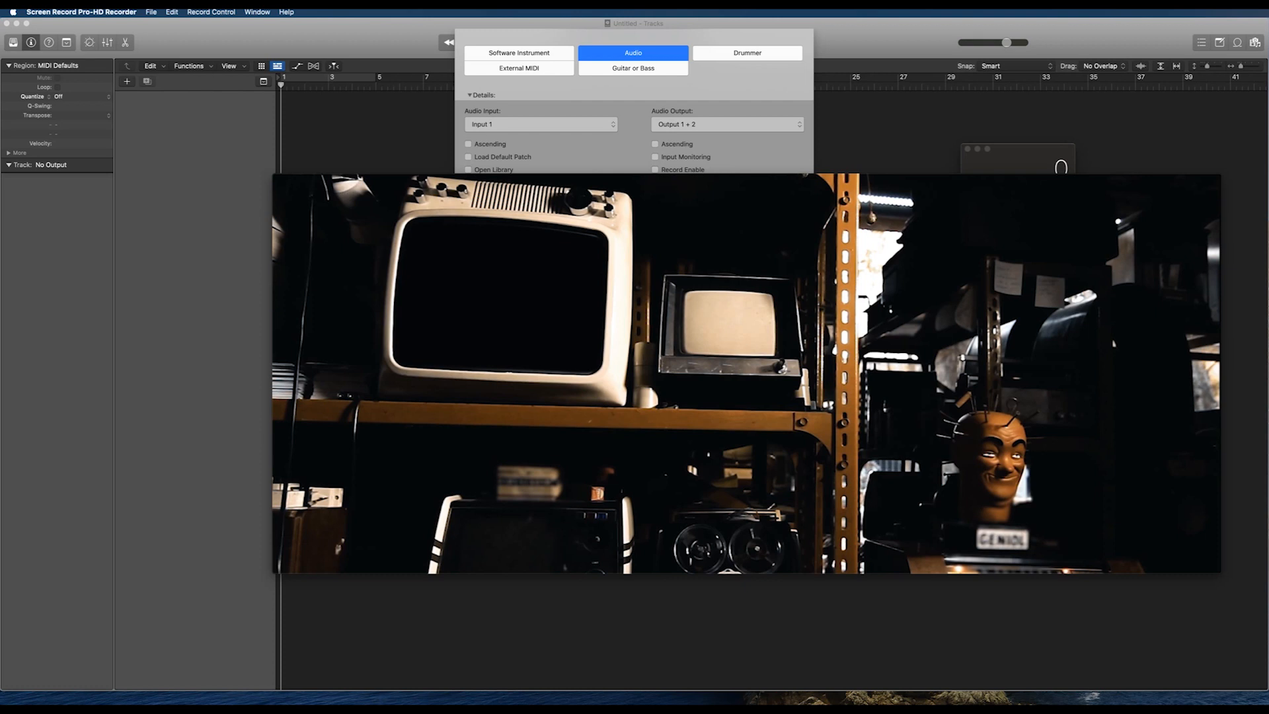
Play the opened MH_worrity.mp4 music video as a slow-motion example, pause it and close its window.
{"action": "mouse_move", "coordinate": [529, 468]}
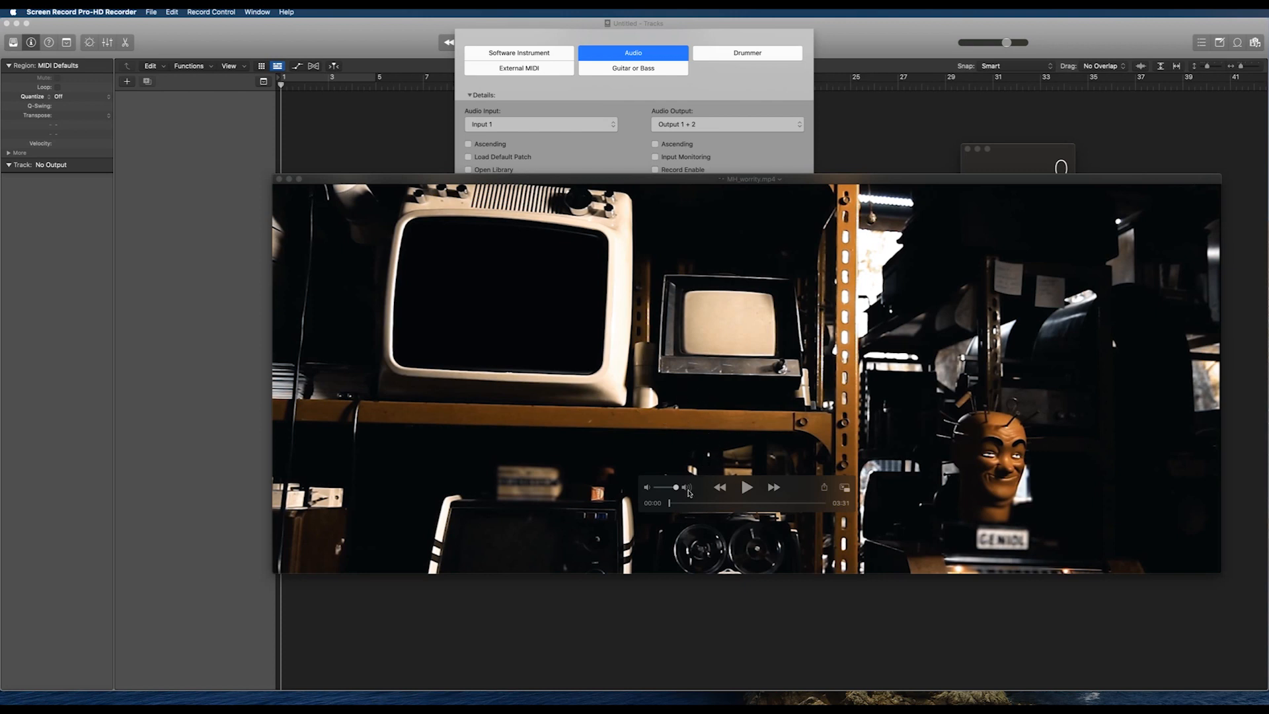
{"action": "left_click_drag", "start_coordinate": [690, 503], "coordinate": [694, 503]}
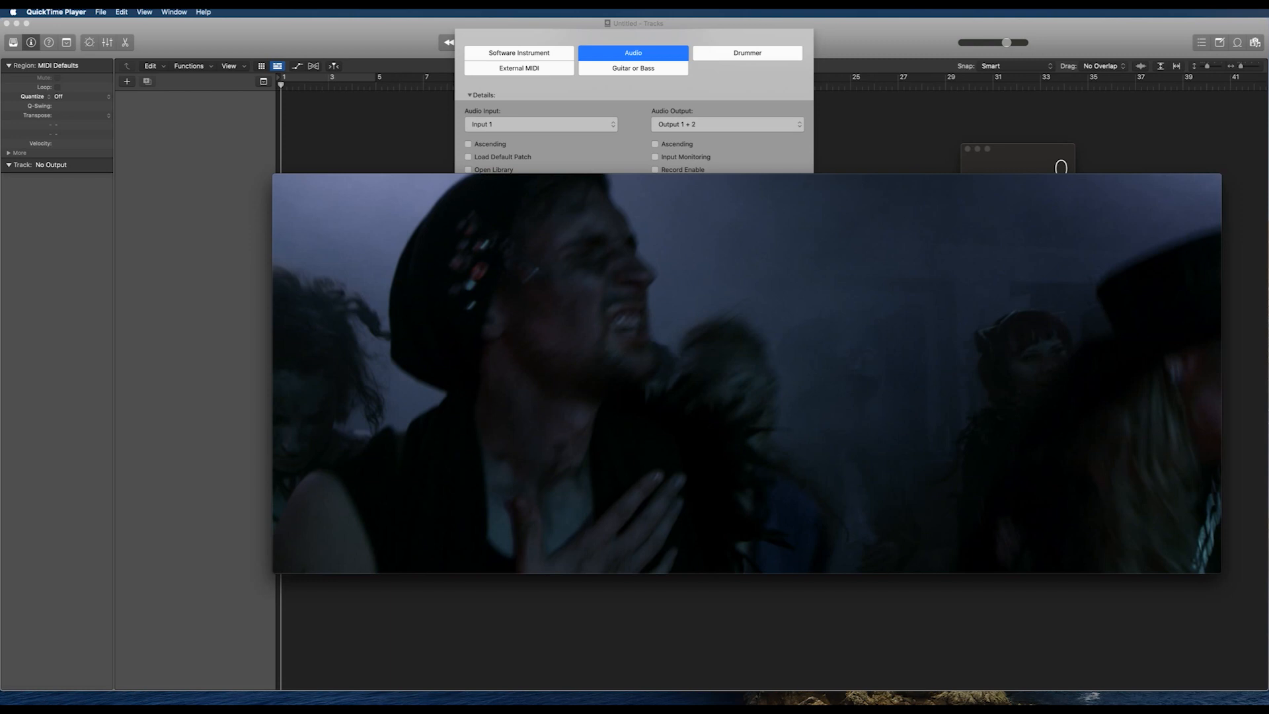
{"action": "mouse_move", "coordinate": [694, 433]}
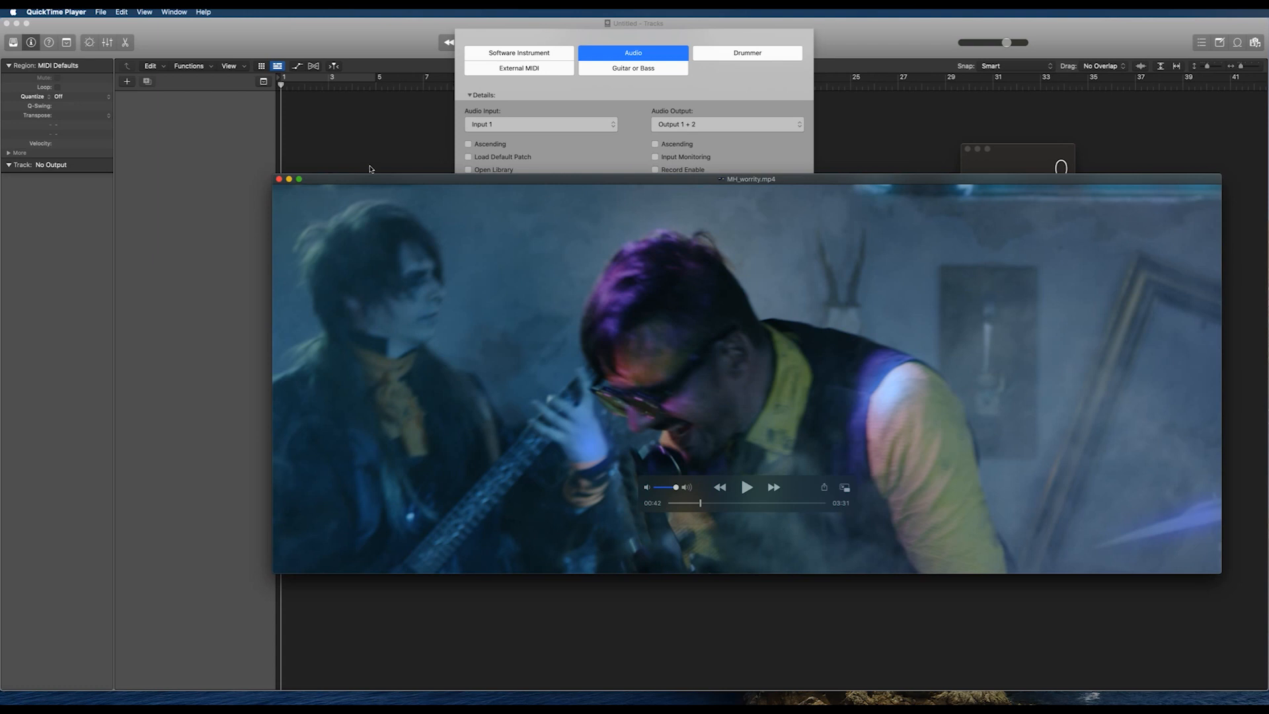
{"action": "left_click", "coordinate": [279, 179]}
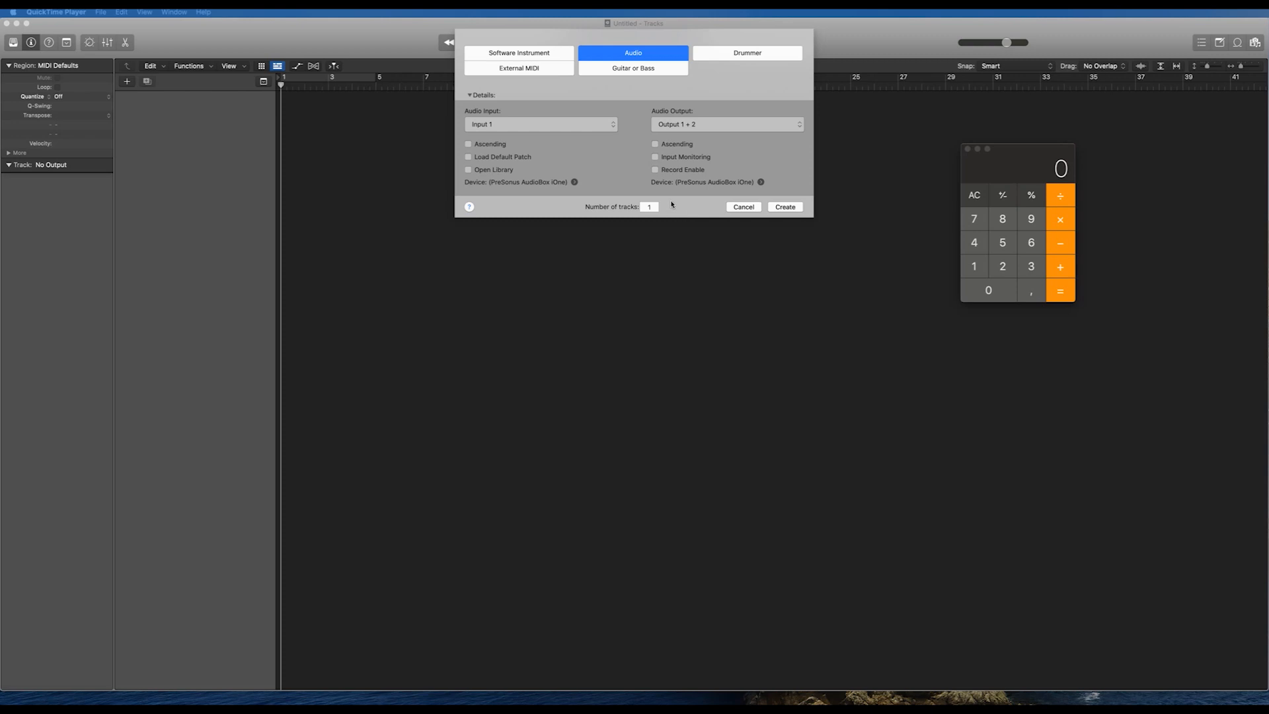
Create one audio track and place the Spiegelblicke 2020-05-26 file at bar 1 without importing its tempo information.
{"action": "left_click", "coordinate": [783, 207]}
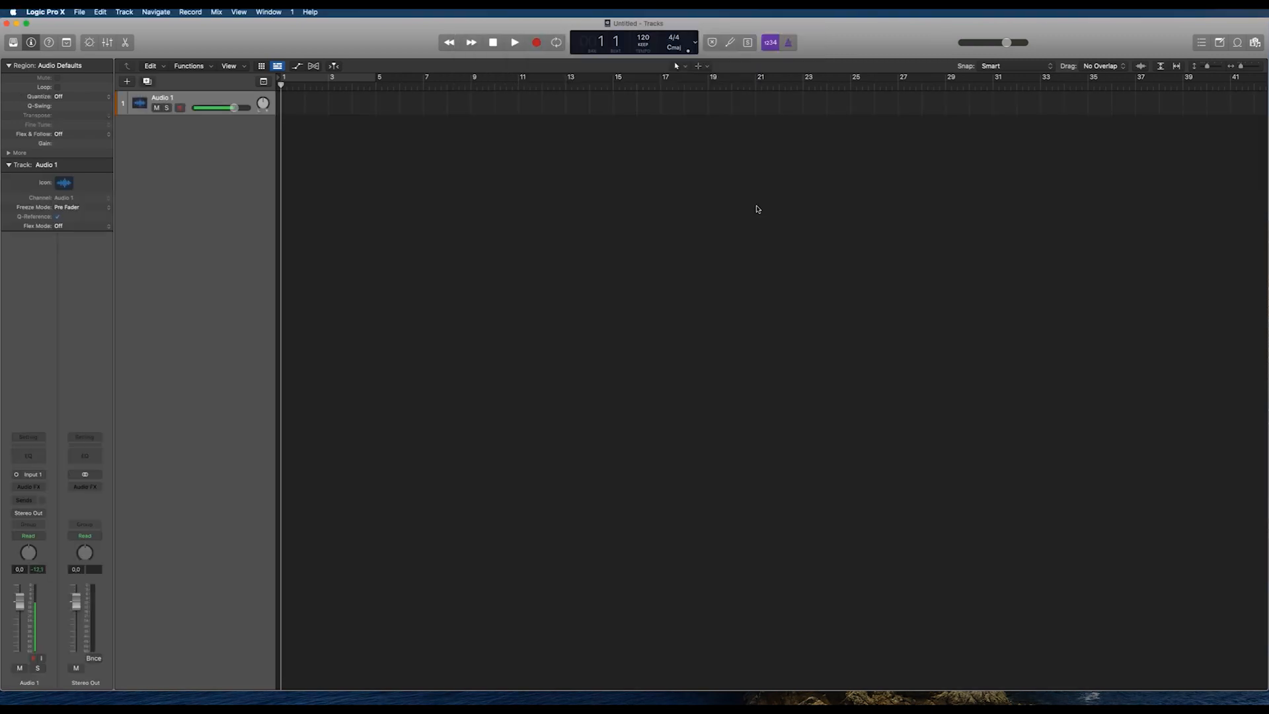
{"action": "left_click_drag", "start_coordinate": [1268, 358], "coordinate": [277, 99]}
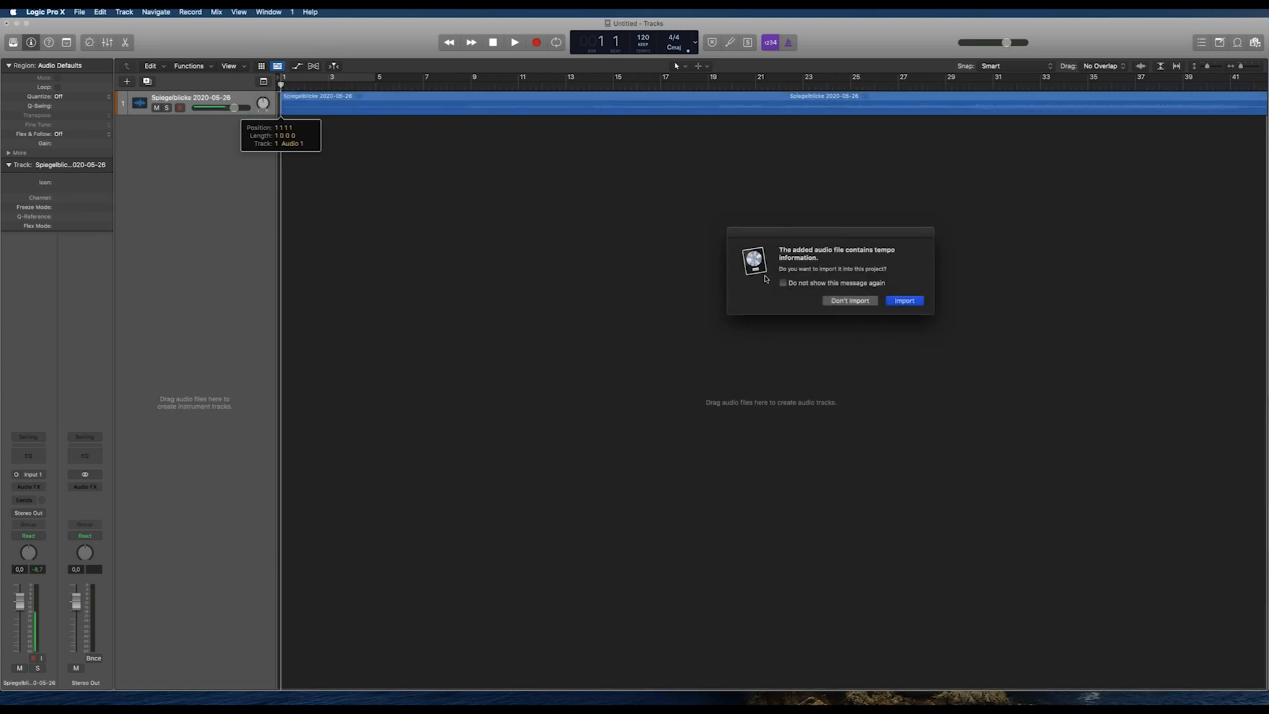
{"action": "left_click", "coordinate": [853, 306]}
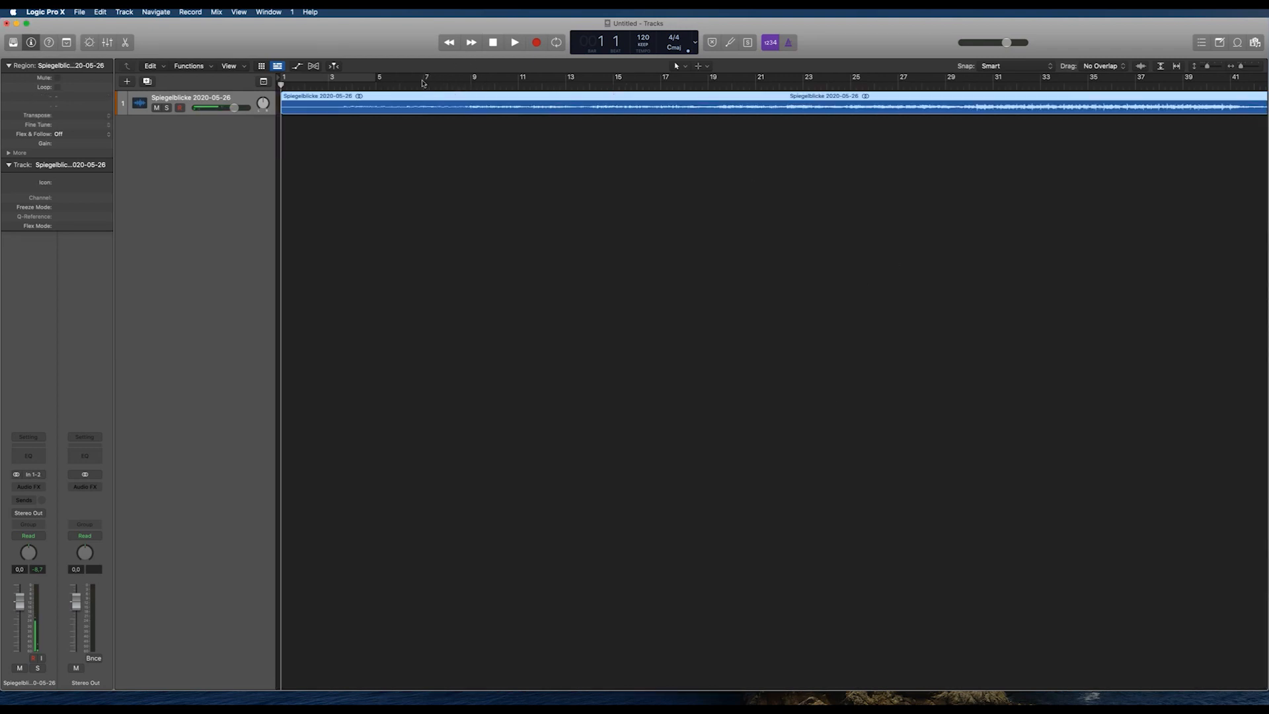
Play the song on its own, replay it from about bar 3 against the metronome, and turn the metronome off.
{"action": "left_click", "coordinate": [515, 43]}
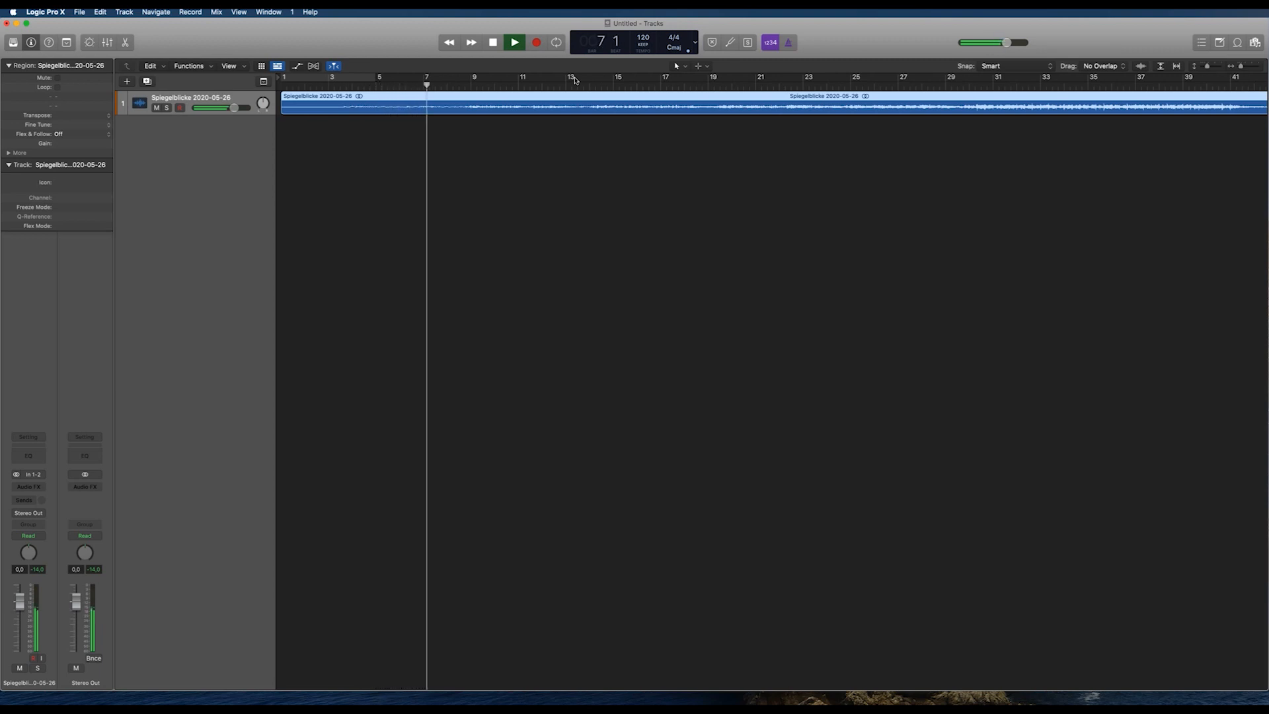
{"action": "key", "text": "space"}
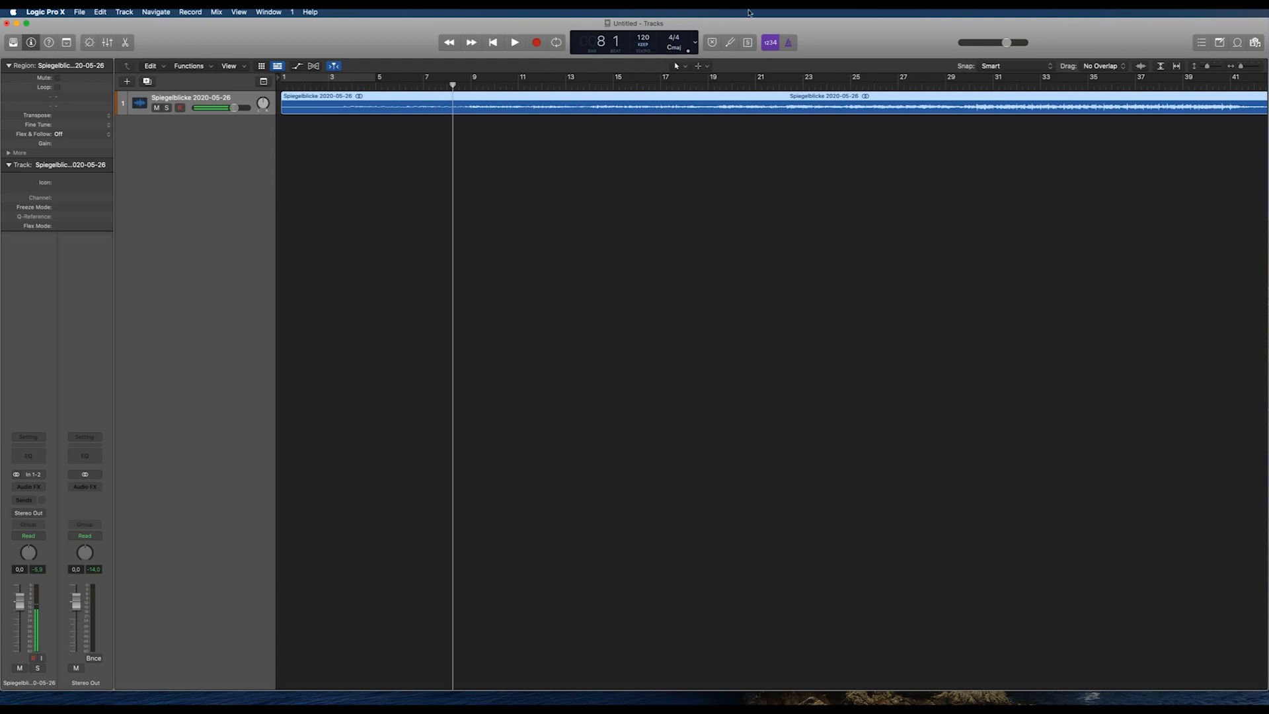
{"action": "left_click", "coordinate": [789, 43]}
{"action": "left_click_drag", "start_coordinate": [453, 84], "coordinate": [324, 86]}
{"action": "key", "text": "space"}
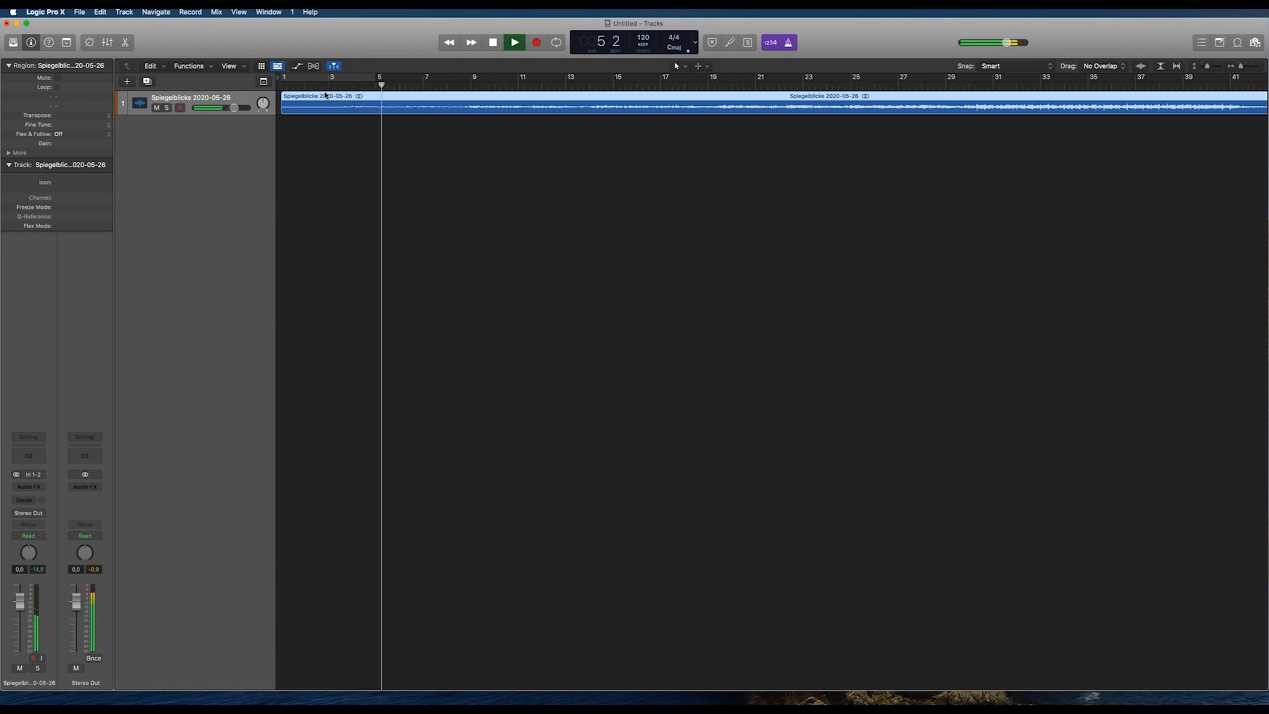
{"action": "key", "text": "space"}
{"action": "left_click", "coordinate": [784, 39]}
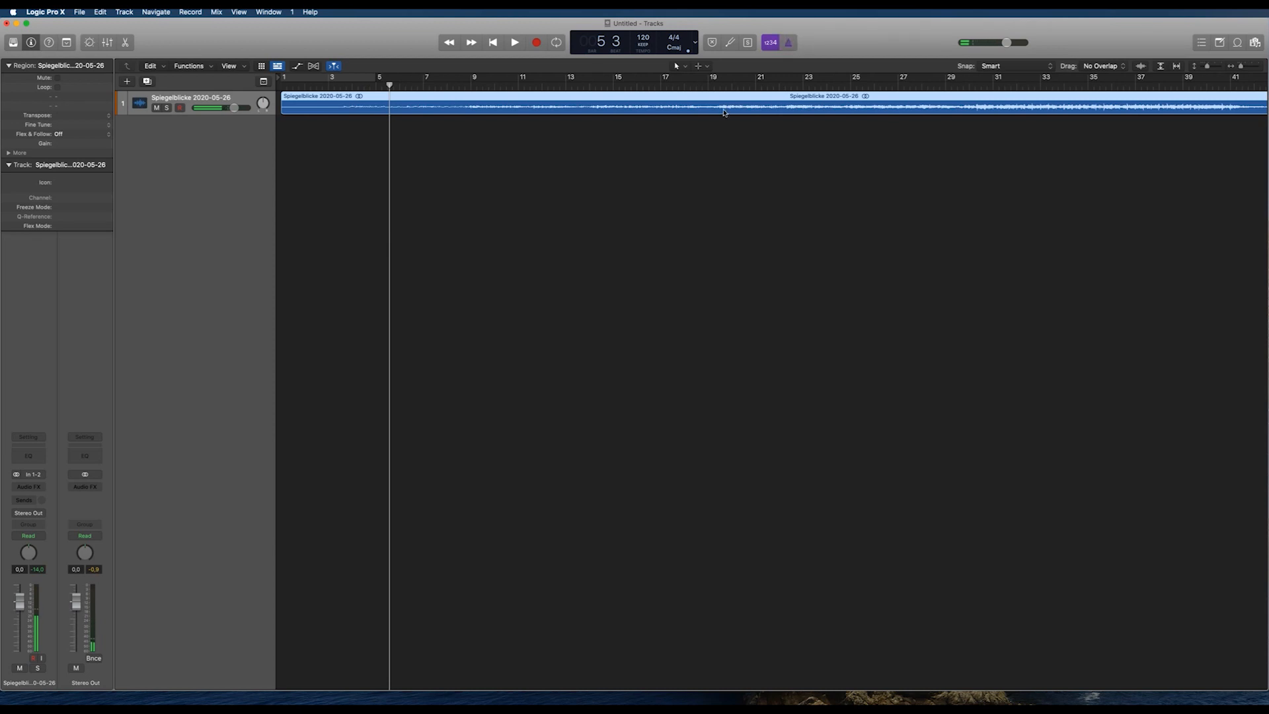
Open the song region in the Smart Tempo editor and set the project tempo to 90 BPM.
{"action": "double_click", "coordinate": [642, 98]}
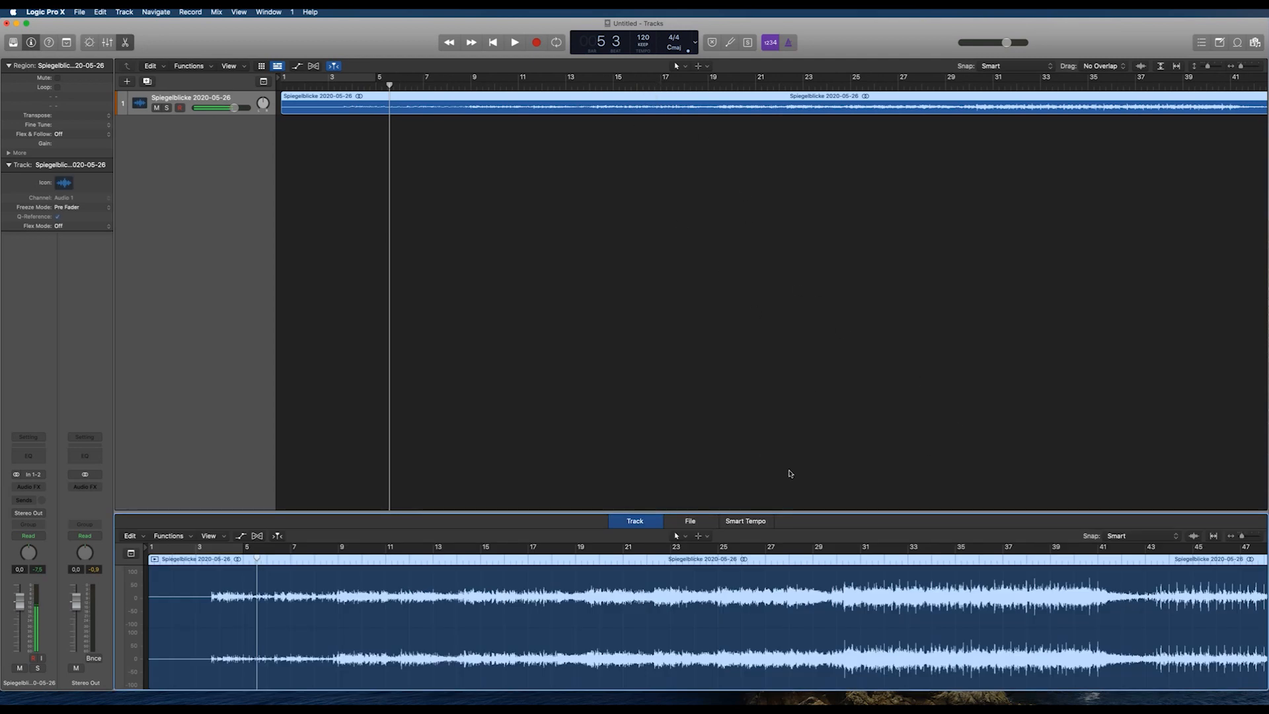
{"action": "scroll", "coordinate": [777, 547], "scroll_direction": "right", "scroll_amount": 1}
{"action": "left_click", "coordinate": [746, 522]}
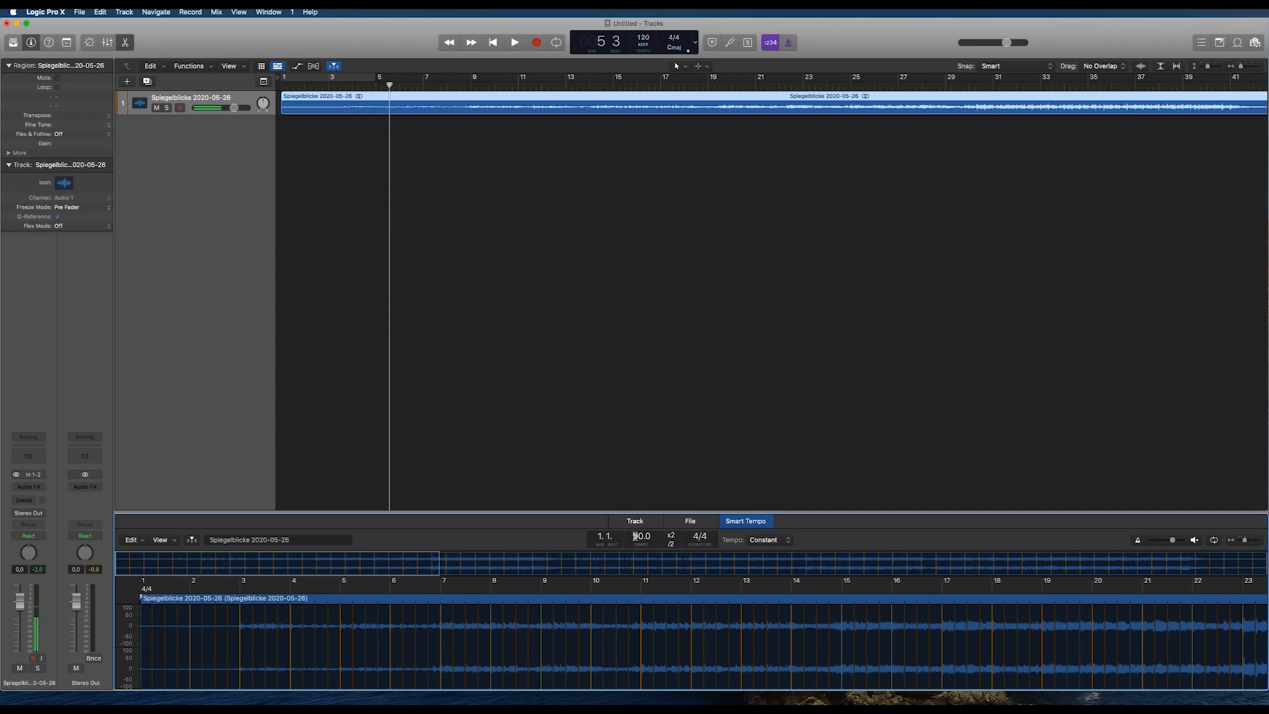
{"action": "left_click", "coordinate": [643, 38]}
{"action": "type", "text": "9"}
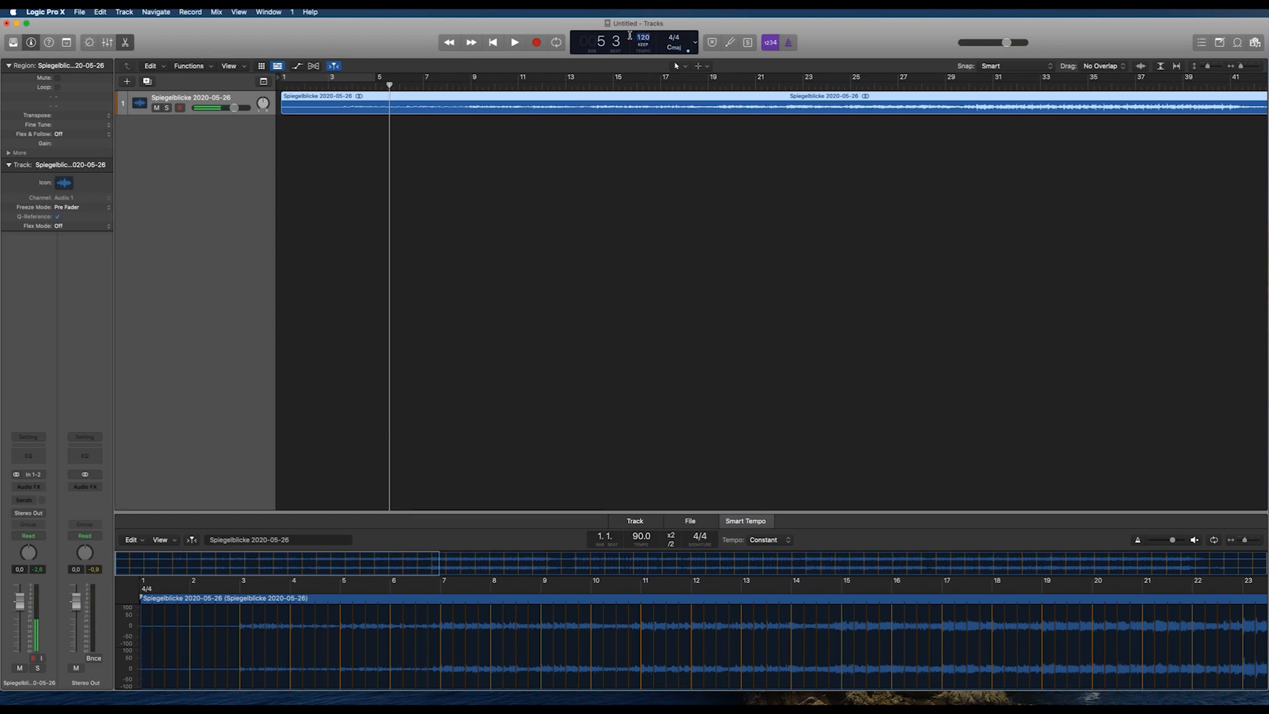
{"action": "type", "text": "0"}
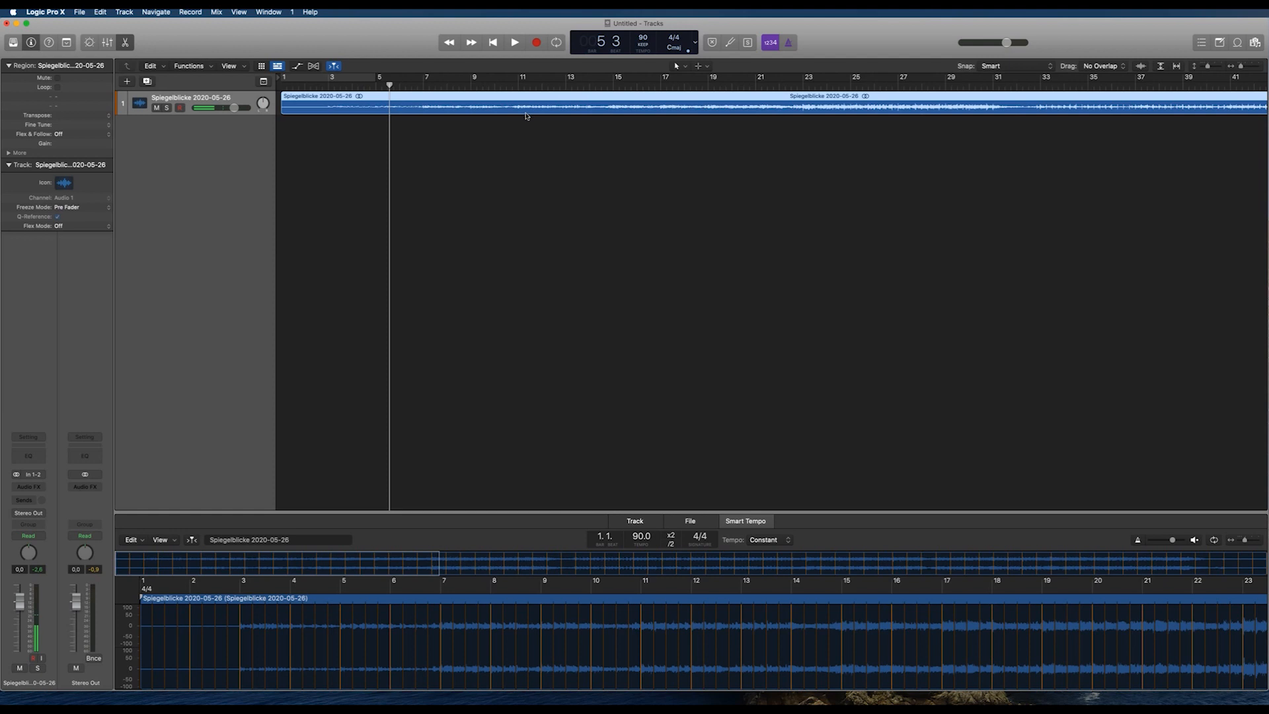
Turn on the metronome and play the song from bar 1 to check that the clicks match.
{"action": "left_click_drag", "start_coordinate": [388, 86], "coordinate": [276, 86]}
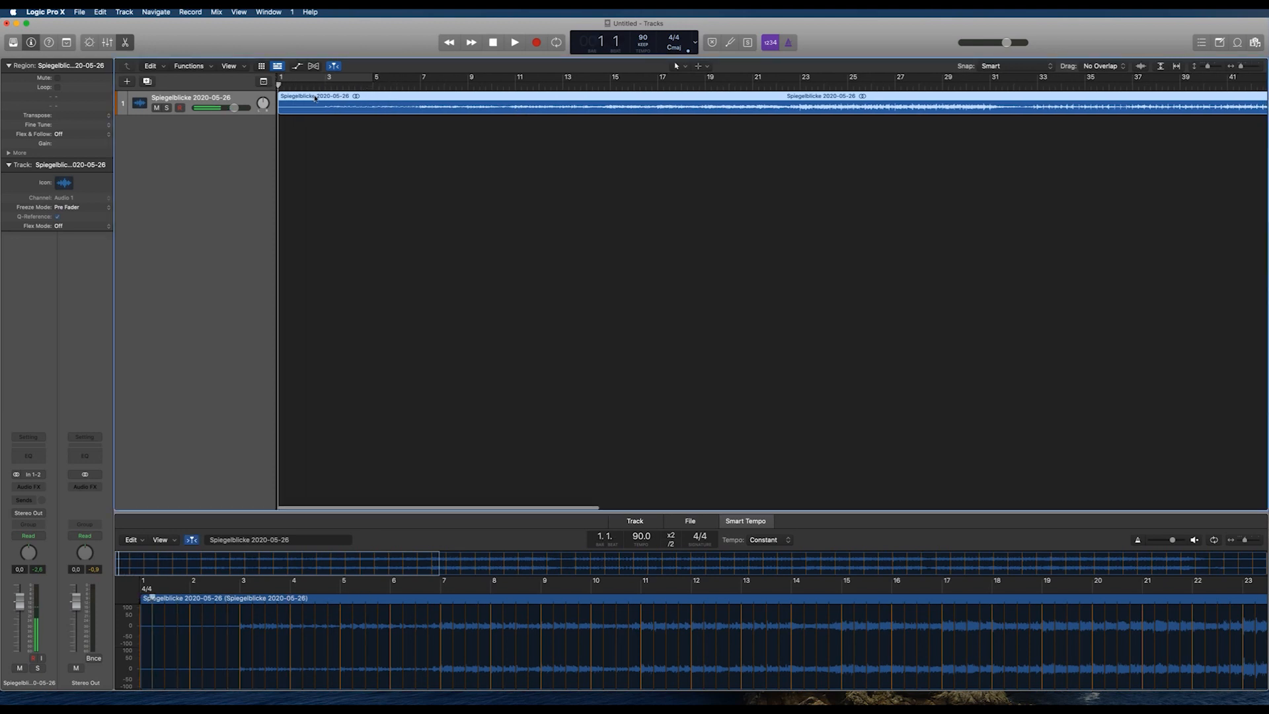
{"action": "scroll", "coordinate": [313, 96], "scroll_direction": "left", "scroll_amount": 1}
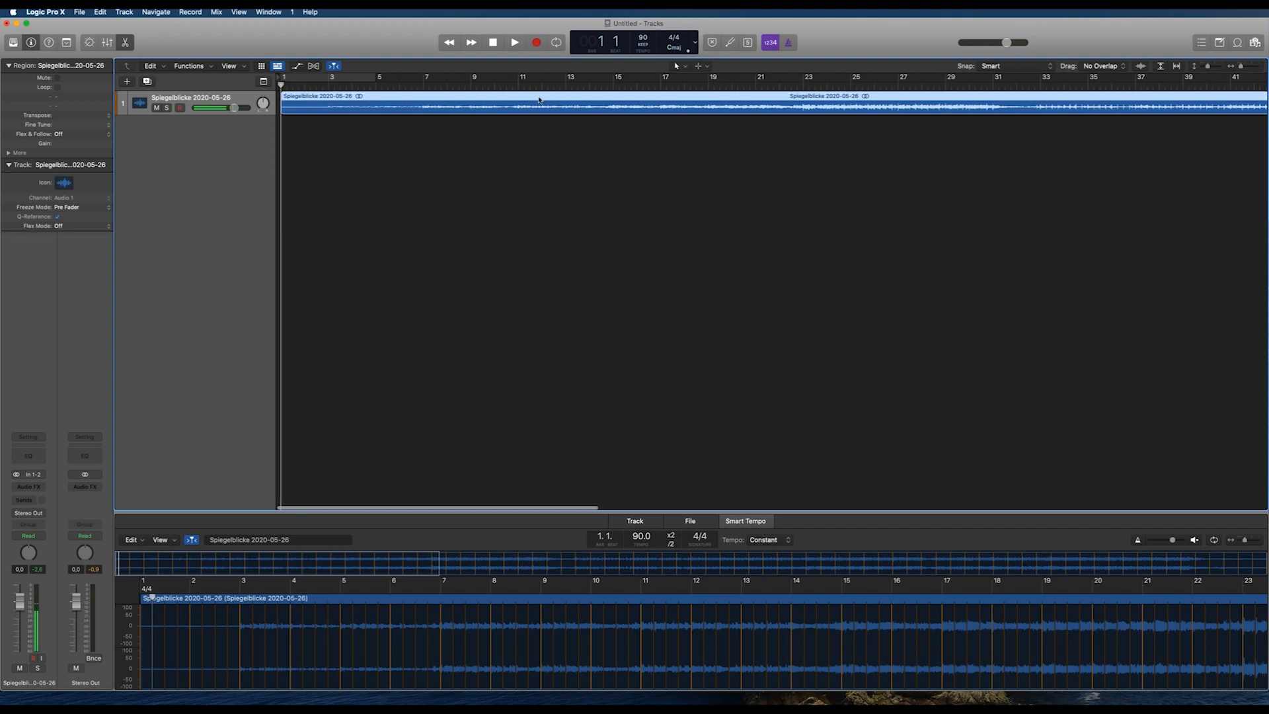
{"action": "left_click", "coordinate": [788, 43]}
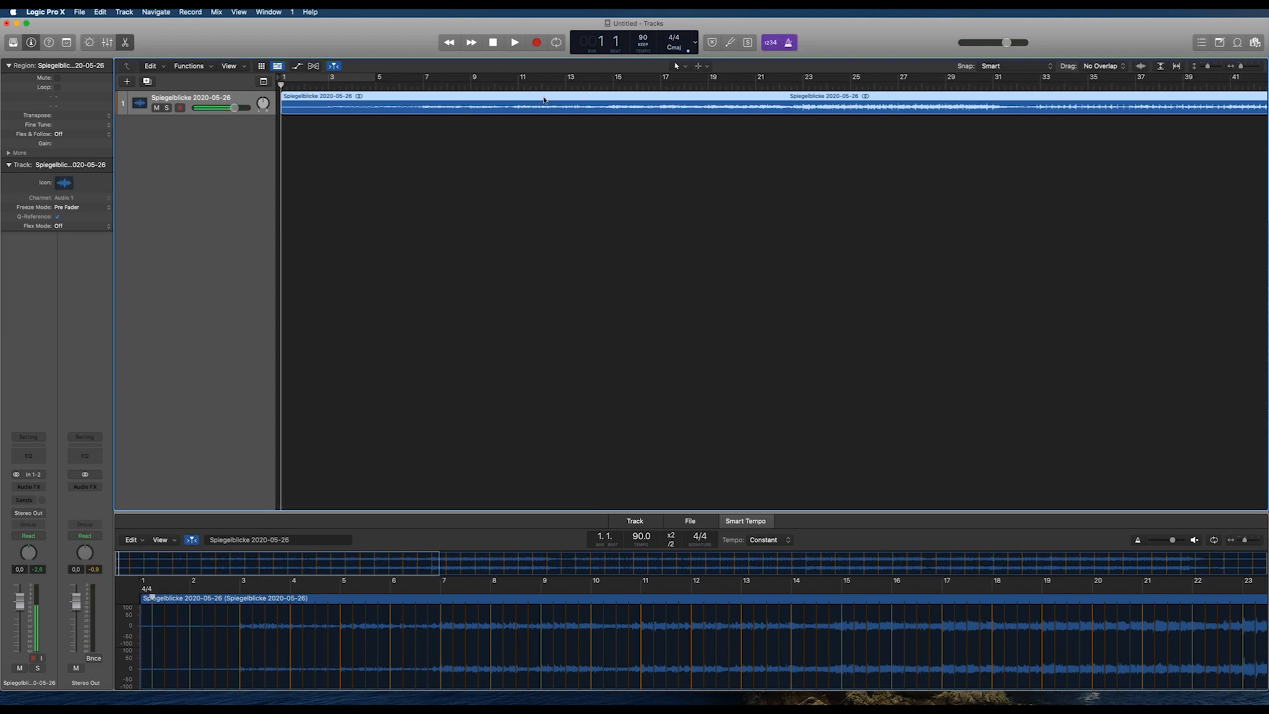
{"action": "key", "text": "space"}
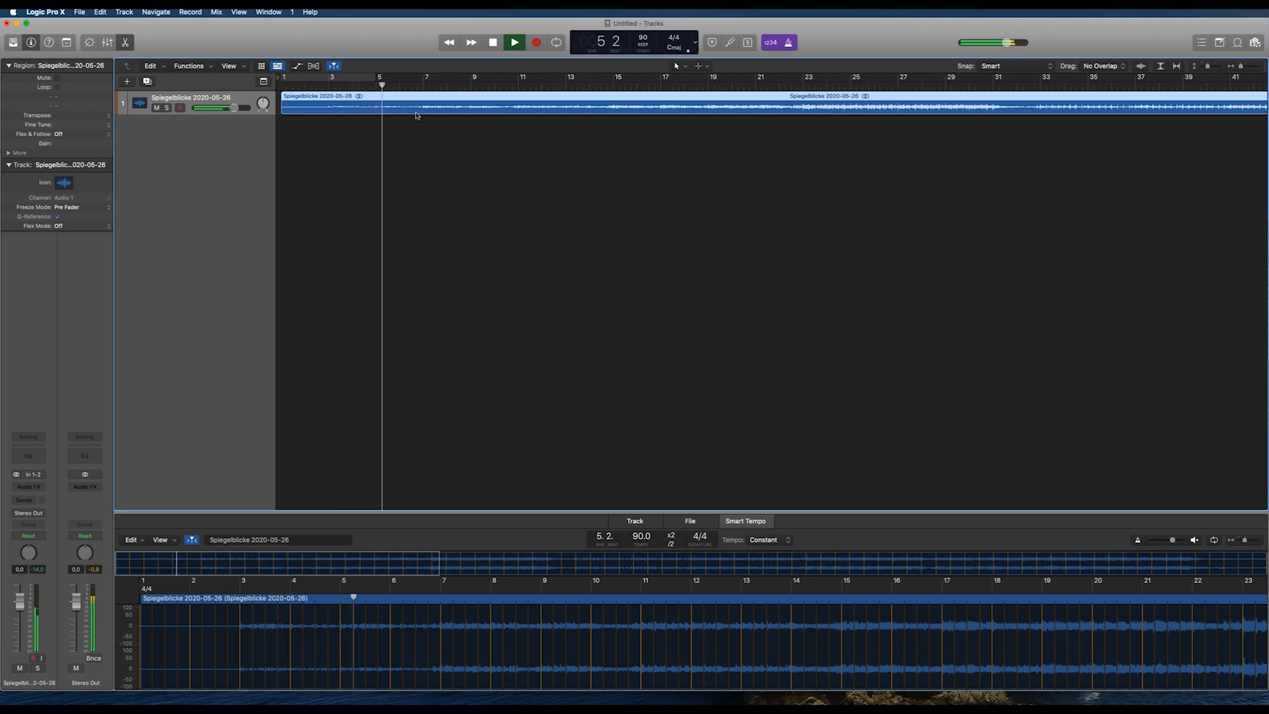
{"action": "key", "text": "space"}
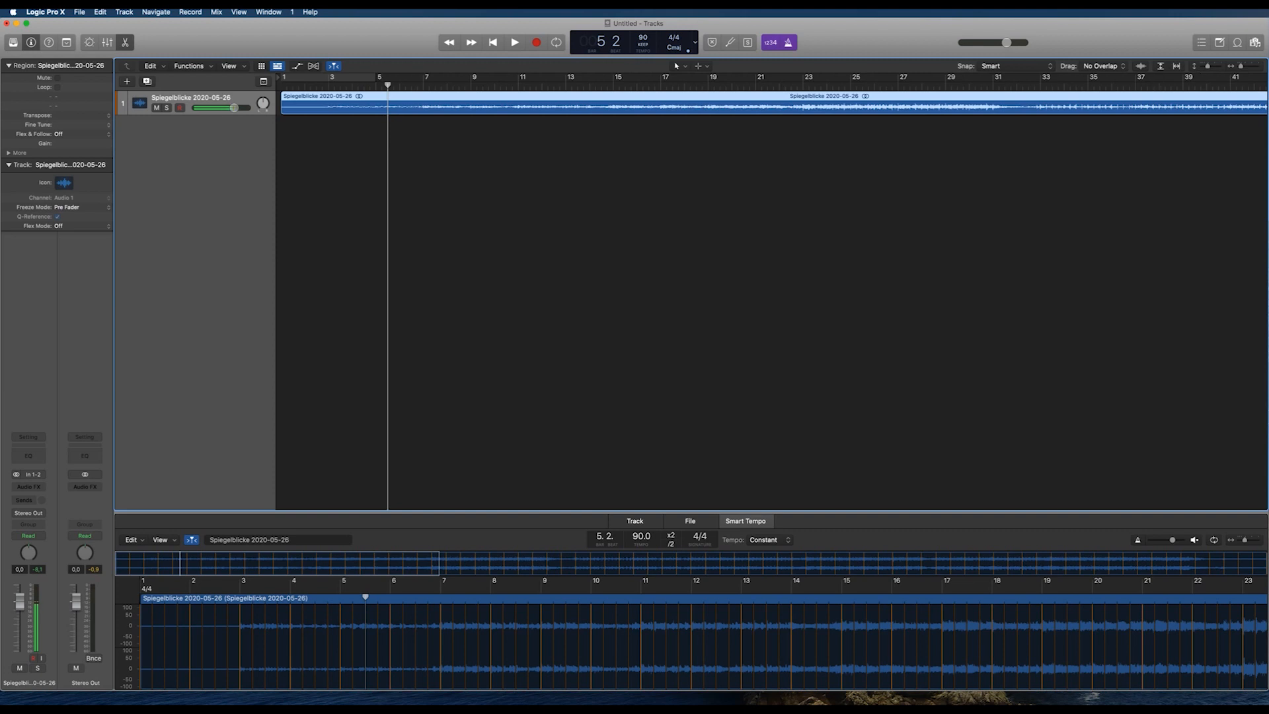
Switch to Calculator and move its window into the empty area below the song track.
{"action": "key", "text": "super+space"}
{"action": "type", "text": "calc"}
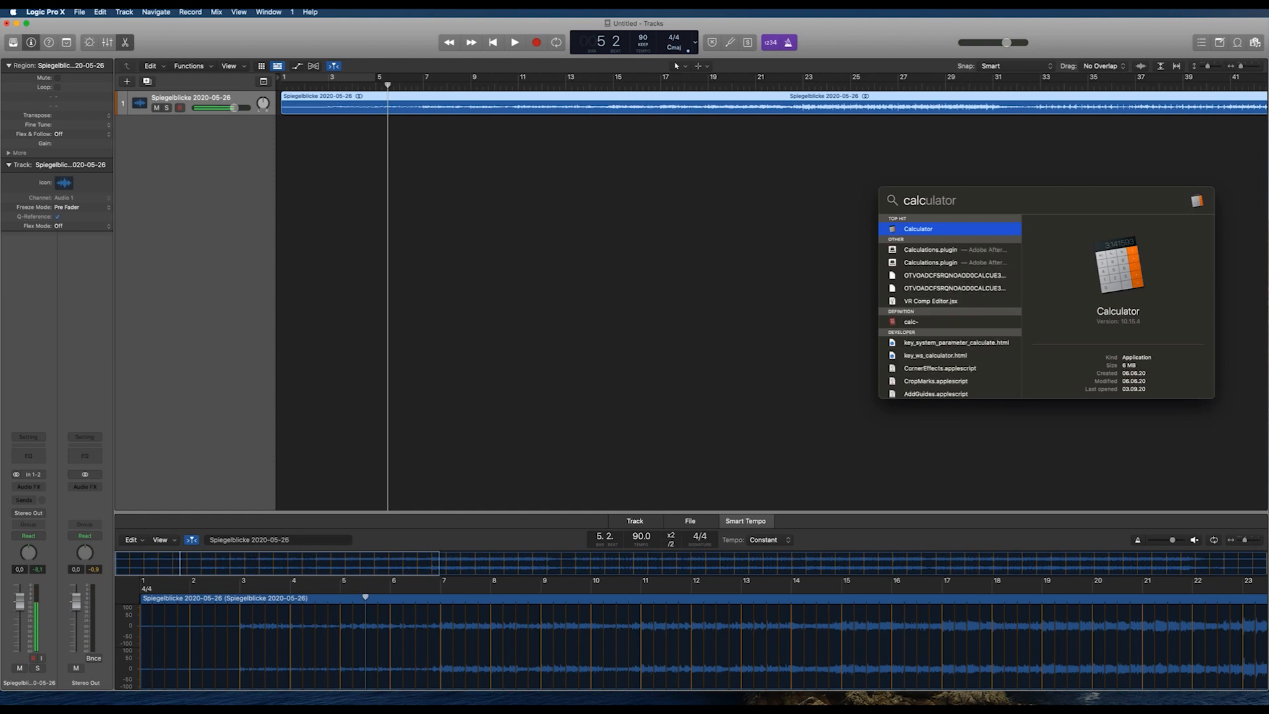
{"action": "key", "text": "Return"}
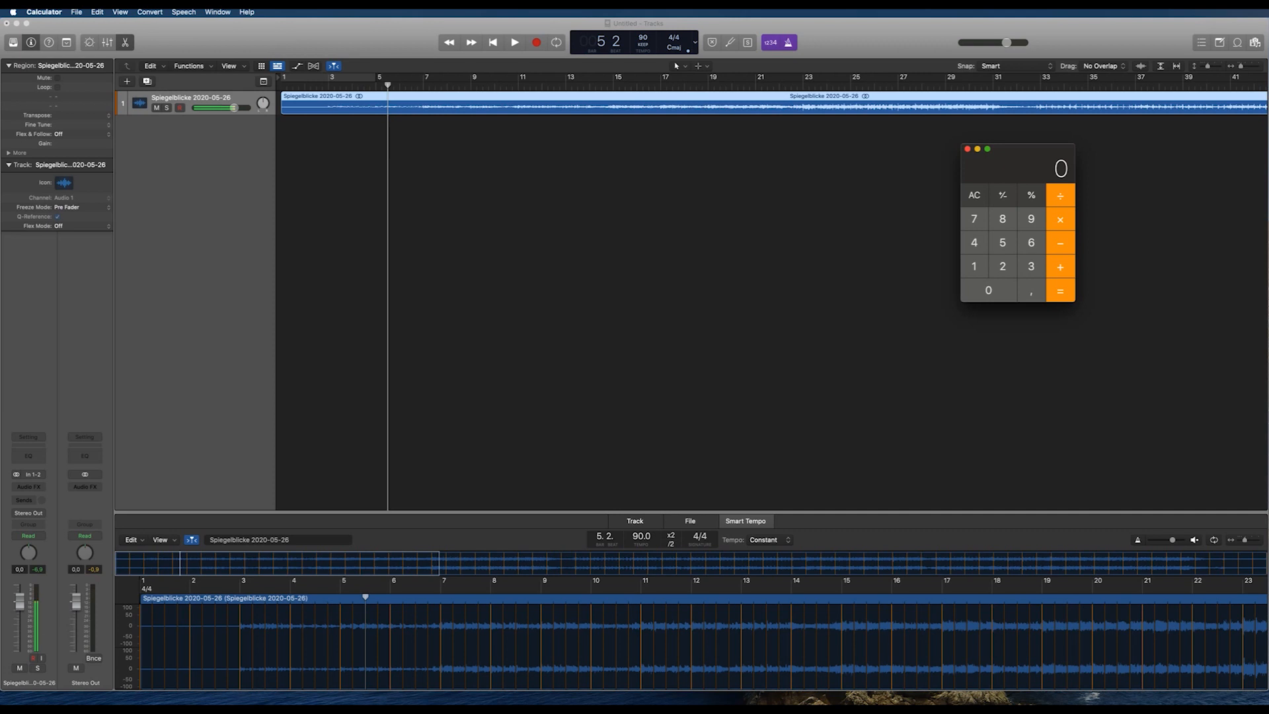
{"action": "left_click_drag", "start_coordinate": [1037, 150], "coordinate": [992, 220]}
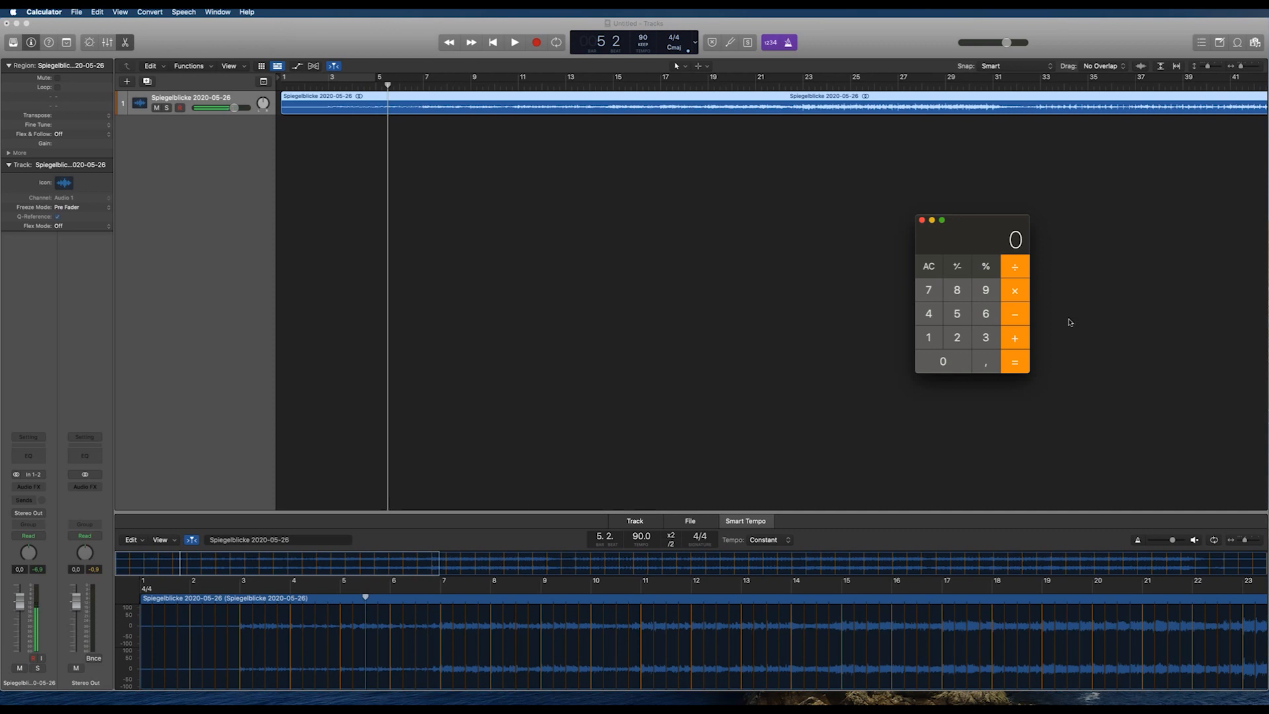
{"action": "left_click", "coordinate": [952, 332]}
{"action": "left_click", "coordinate": [954, 320]}
{"action": "left_click", "coordinate": [1015, 292]}
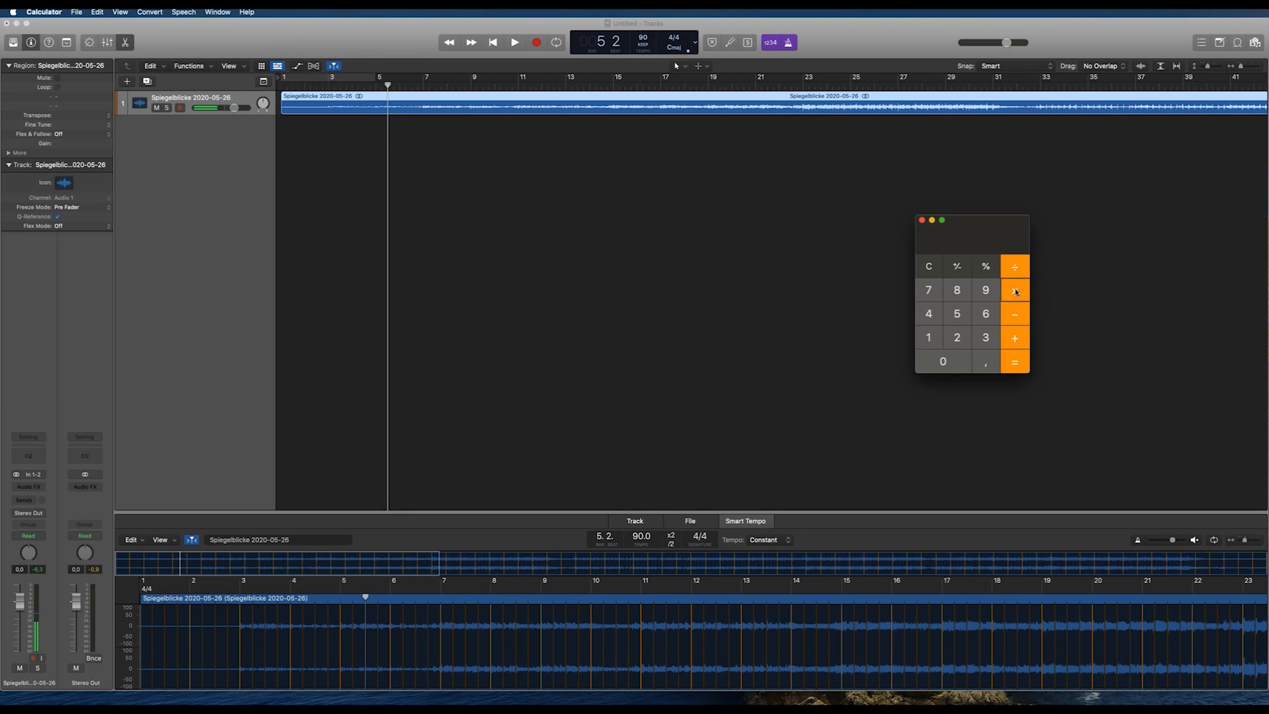
{"action": "left_click", "coordinate": [928, 338]}
{"action": "left_click", "coordinate": [928, 314]}
{"action": "left_click", "coordinate": [943, 361]}
{"action": "left_click", "coordinate": [985, 266]}
{"action": "key", "text": "Escape"}
Calculate 160% of the 25 frame rate.
{"action": "left_click", "coordinate": [952, 339]}
{"action": "left_click", "coordinate": [952, 314]}
{"action": "left_click", "coordinate": [1009, 281]}
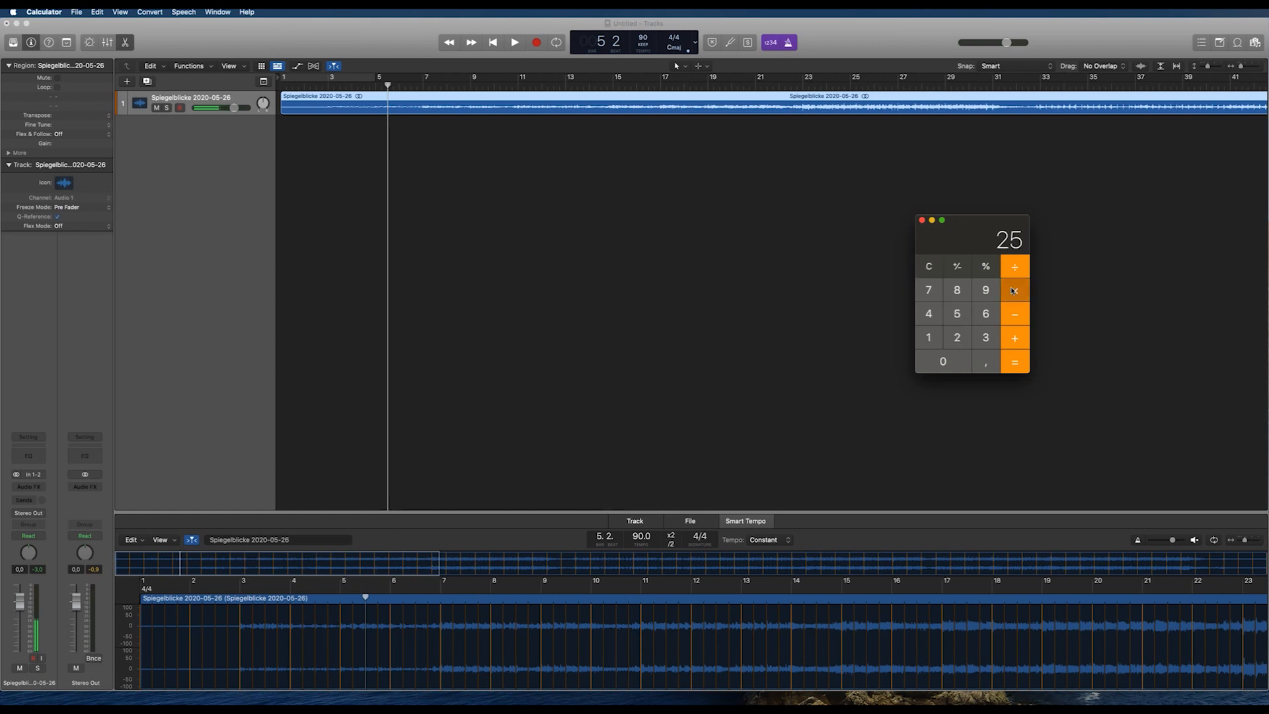
{"action": "left_click", "coordinate": [928, 338]}
{"action": "left_click", "coordinate": [985, 313]}
{"action": "left_click", "coordinate": [952, 360]}
{"action": "left_click", "coordinate": [983, 268]}
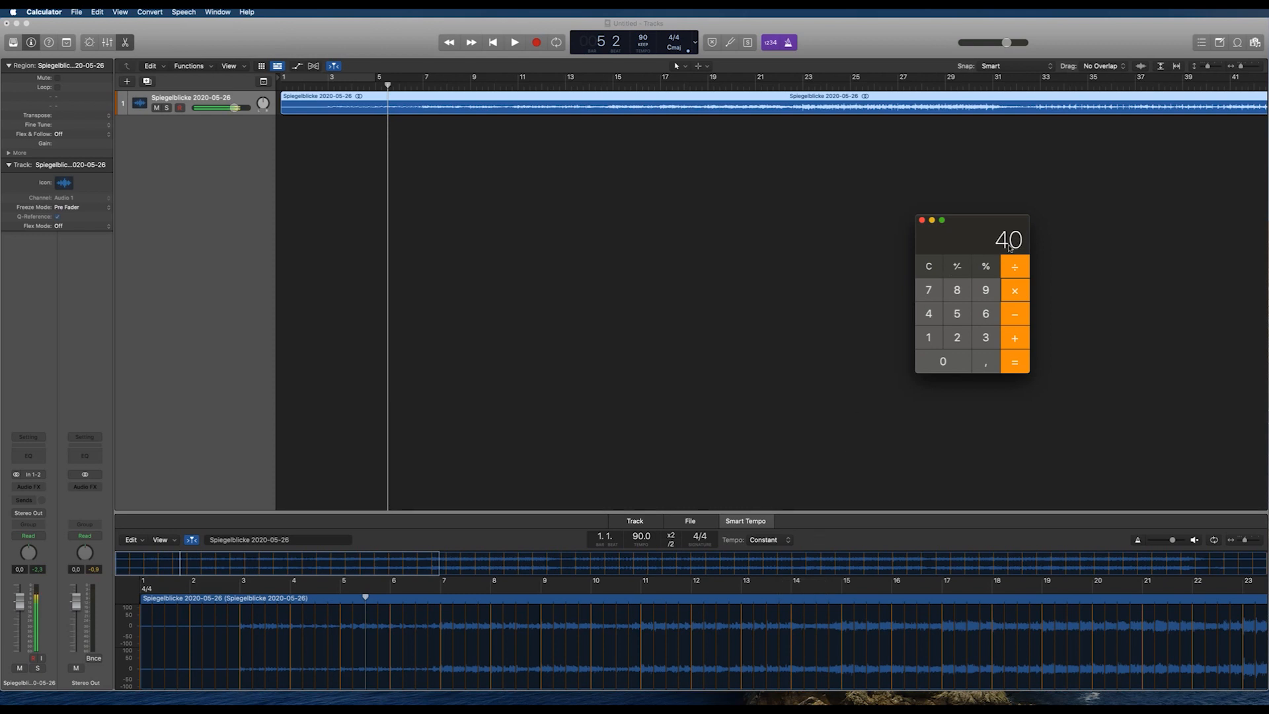
Clear the previous calculation, work out 160% of the song's 90 BPM tempo, and close Calculator.
{"action": "left_click", "coordinate": [927, 270]}
{"action": "left_click", "coordinate": [982, 291]}
{"action": "left_click", "coordinate": [949, 368]}
{"action": "left_click", "coordinate": [1014, 292]}
{"action": "left_click", "coordinate": [929, 337]}
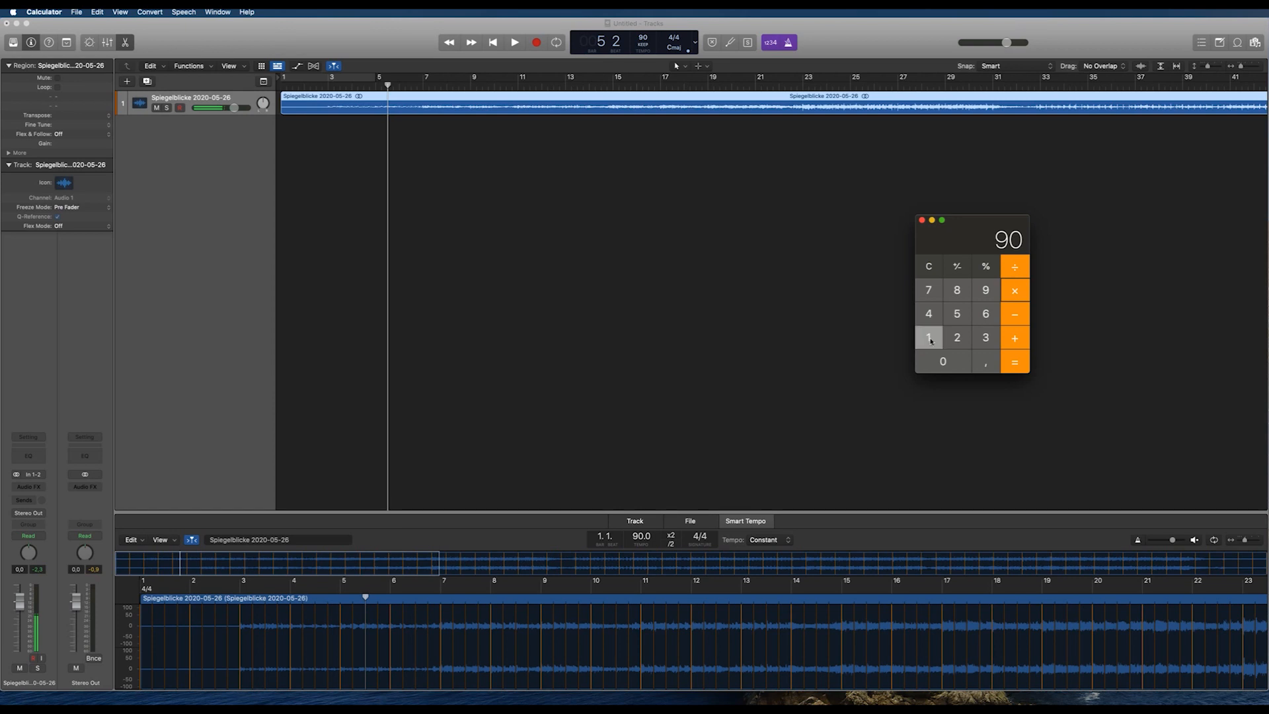
{"action": "left_click", "coordinate": [986, 314]}
{"action": "left_click", "coordinate": [949, 361]}
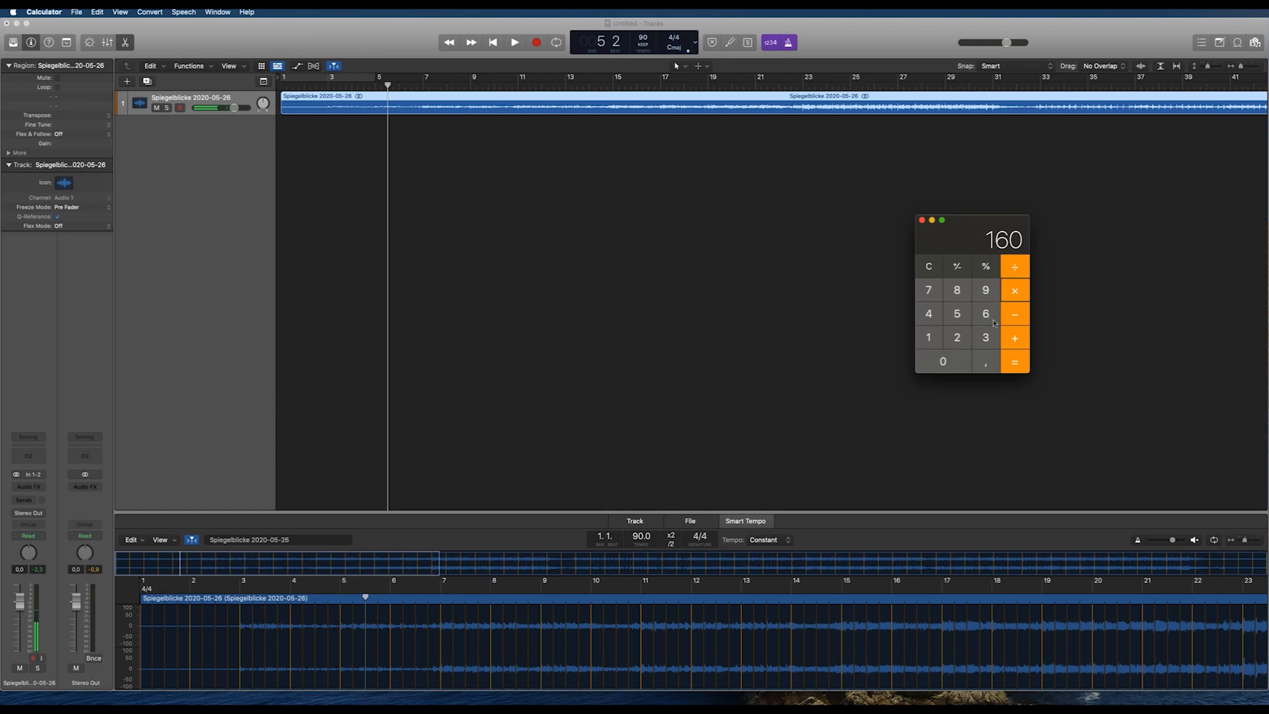
{"action": "left_click", "coordinate": [977, 267]}
{"action": "left_click", "coordinate": [922, 220]}
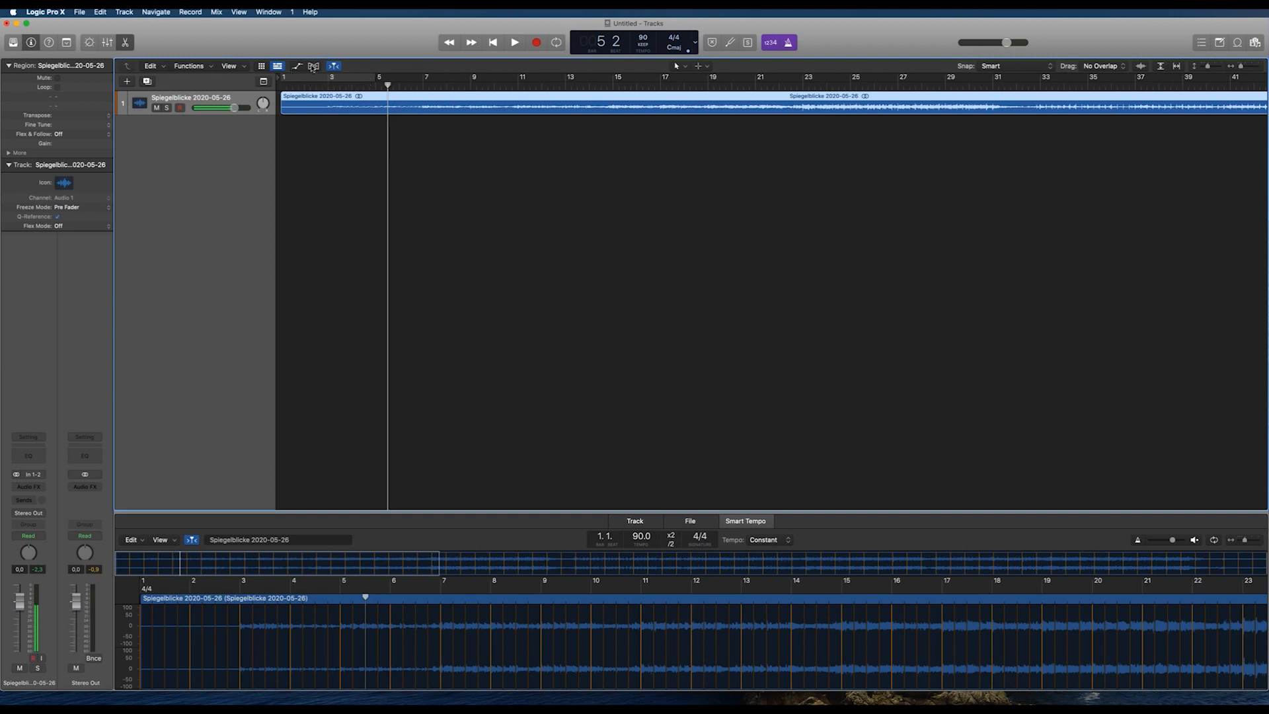
Enable Flex on the song track in Flex Time - Polyphonic mode and set the project tempo to 144 BPM.
{"action": "left_click", "coordinate": [314, 66]}
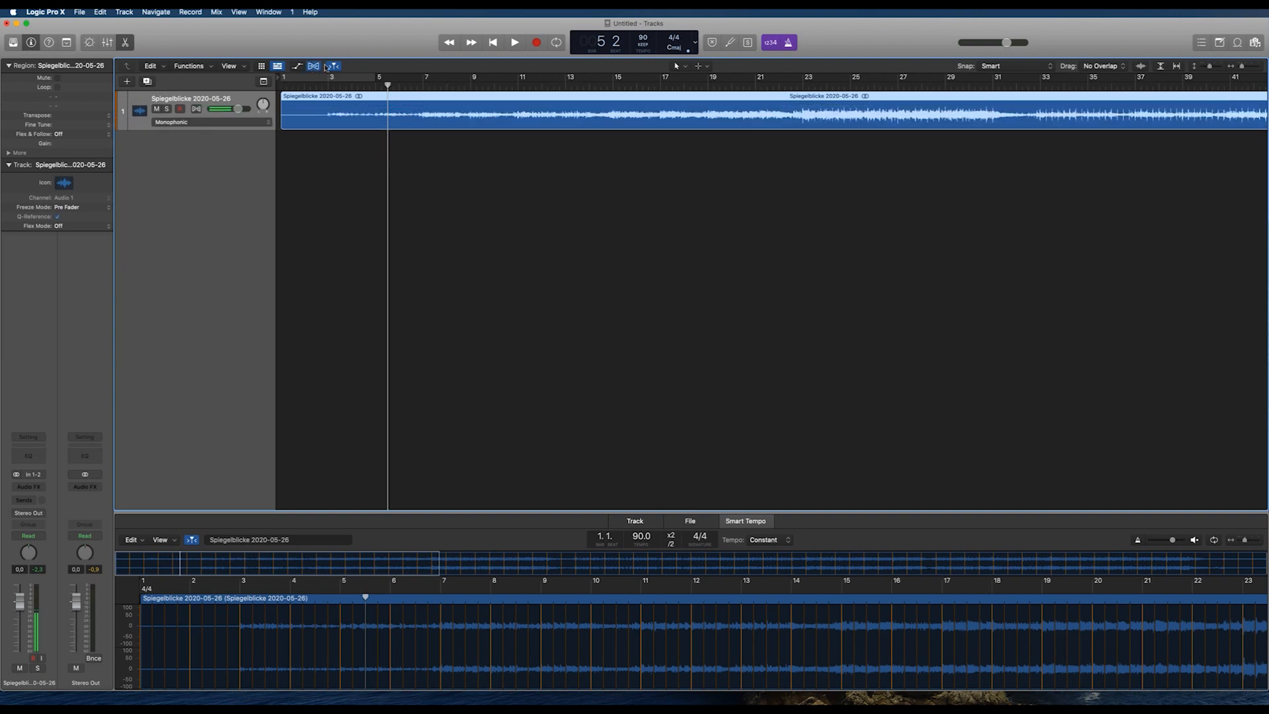
{"action": "left_click", "coordinate": [231, 124]}
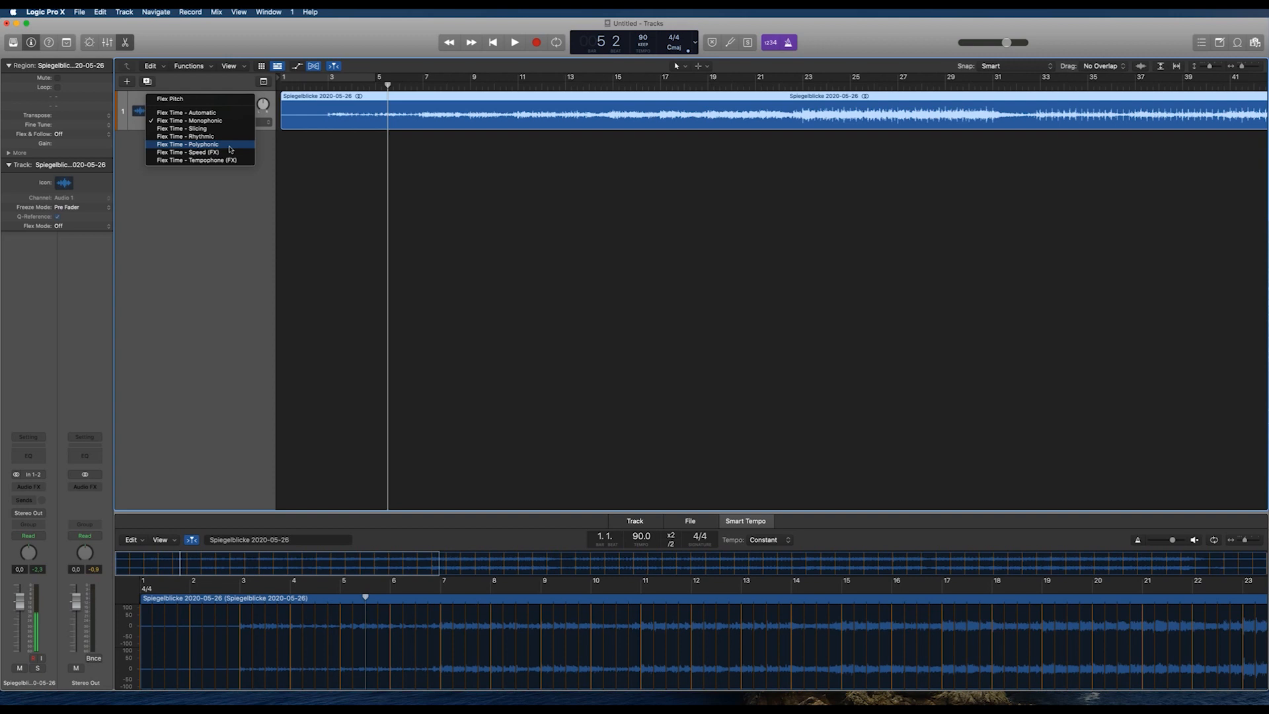
{"action": "left_click", "coordinate": [230, 146]}
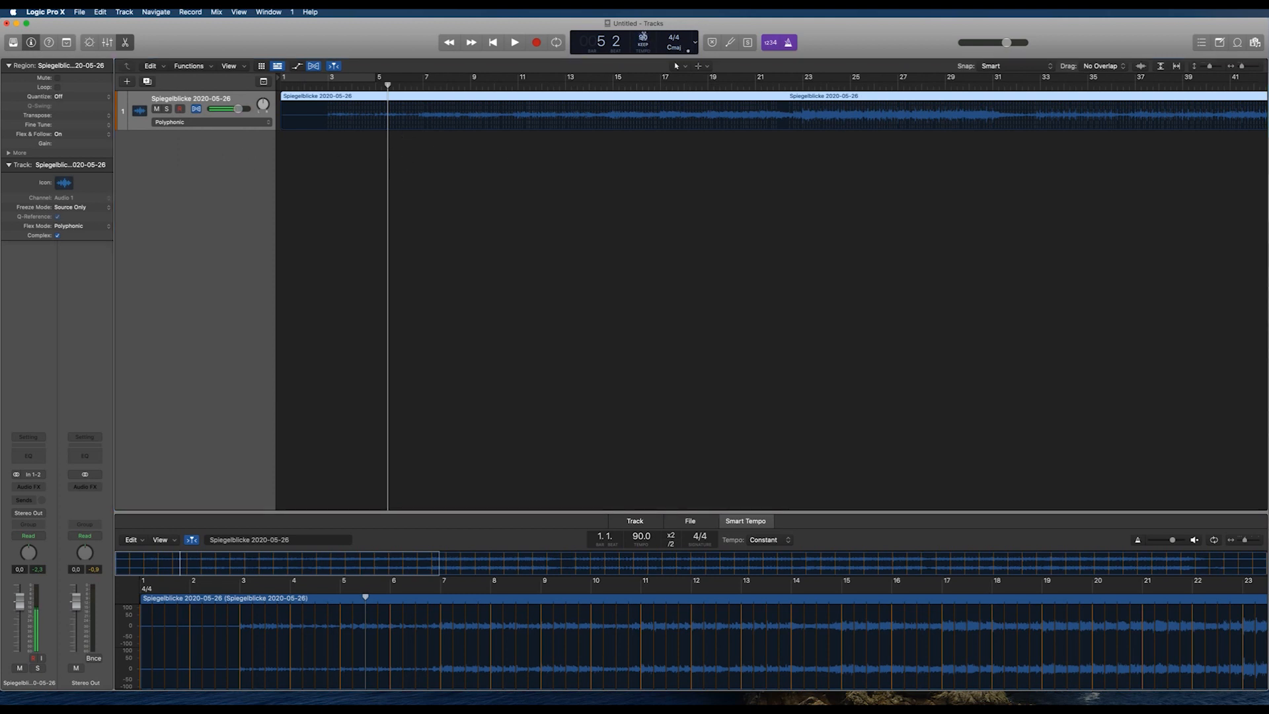
{"action": "type", "text": "144"}
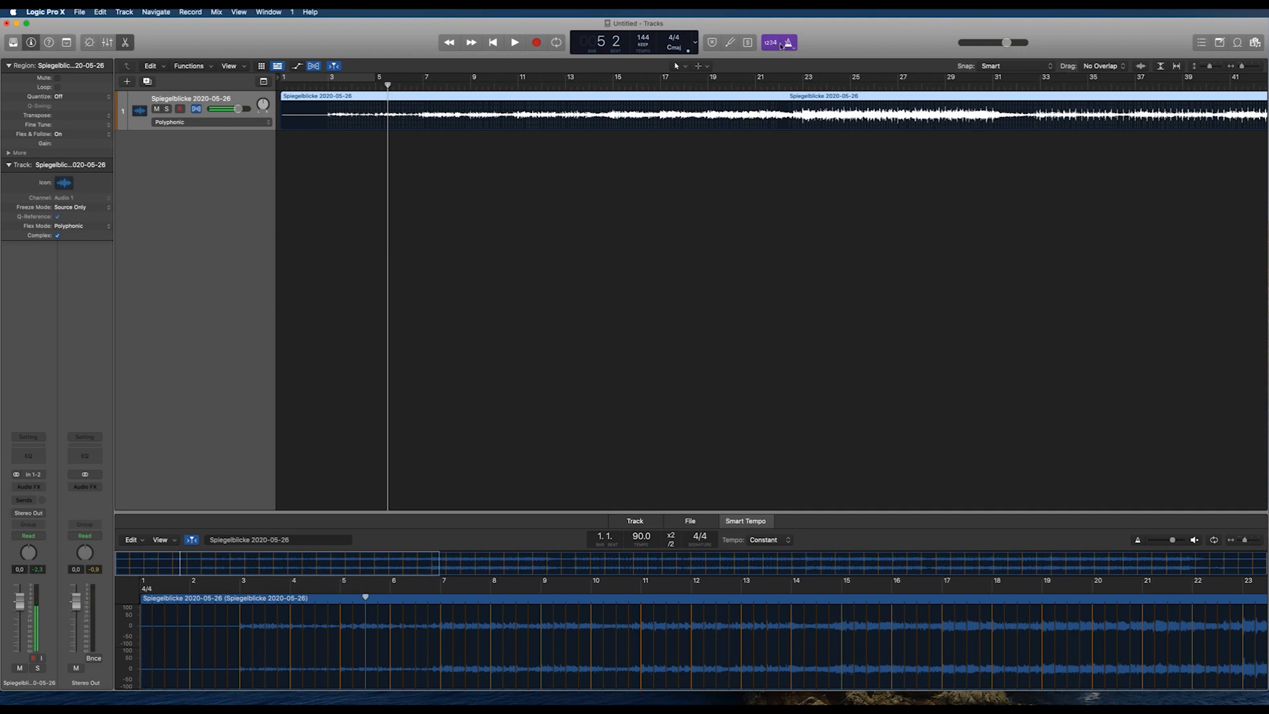
Play the sped-up song from bar 1 with the metronome to check its timing, and stop playback.
{"action": "left_click_drag", "start_coordinate": [387, 85], "coordinate": [236, 79]}
{"action": "key", "text": "space"}
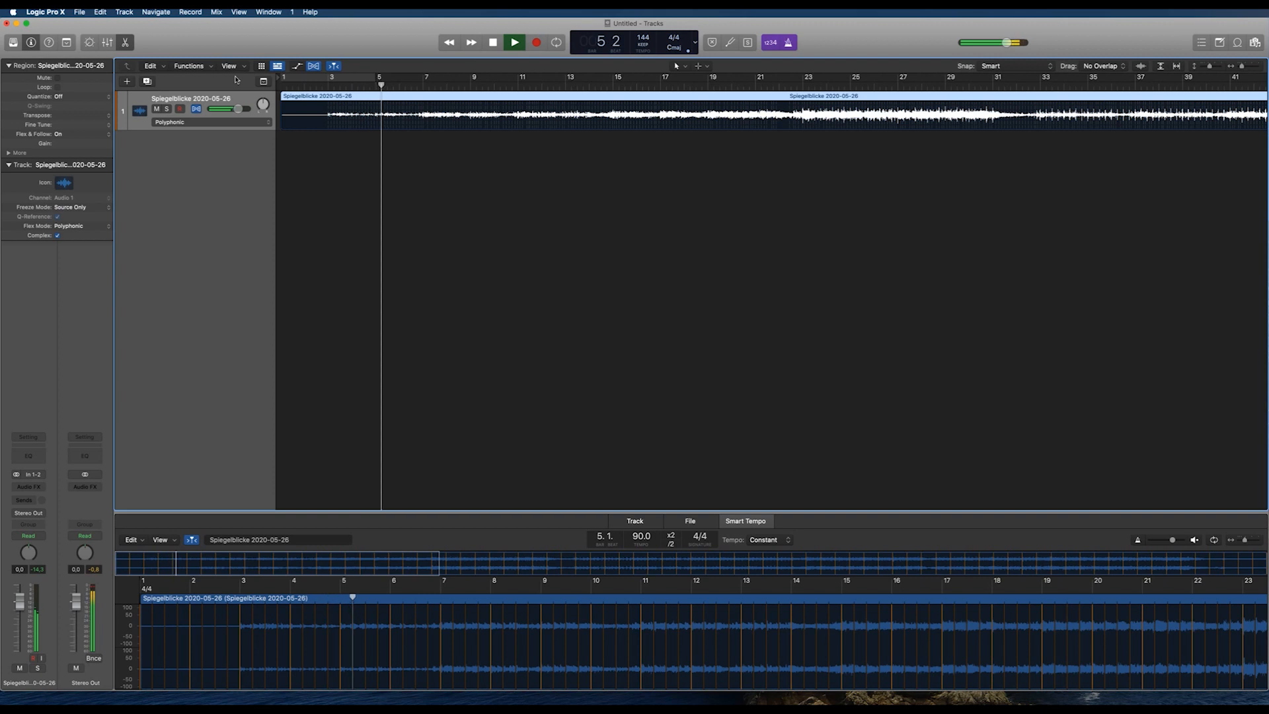
{"action": "key", "text": "space"}
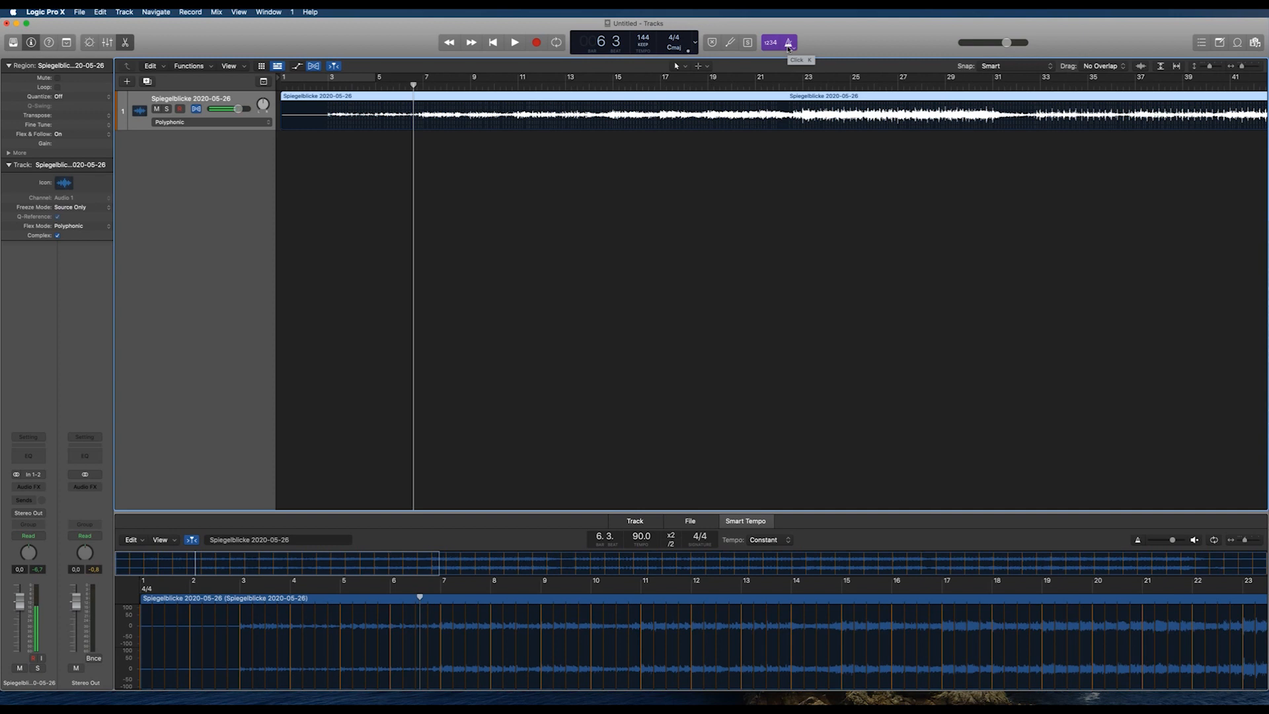
Start a bounce of the sped-up song.
{"action": "left_click", "coordinate": [80, 12]}
{"action": "mouse_move", "coordinate": [125, 232]}
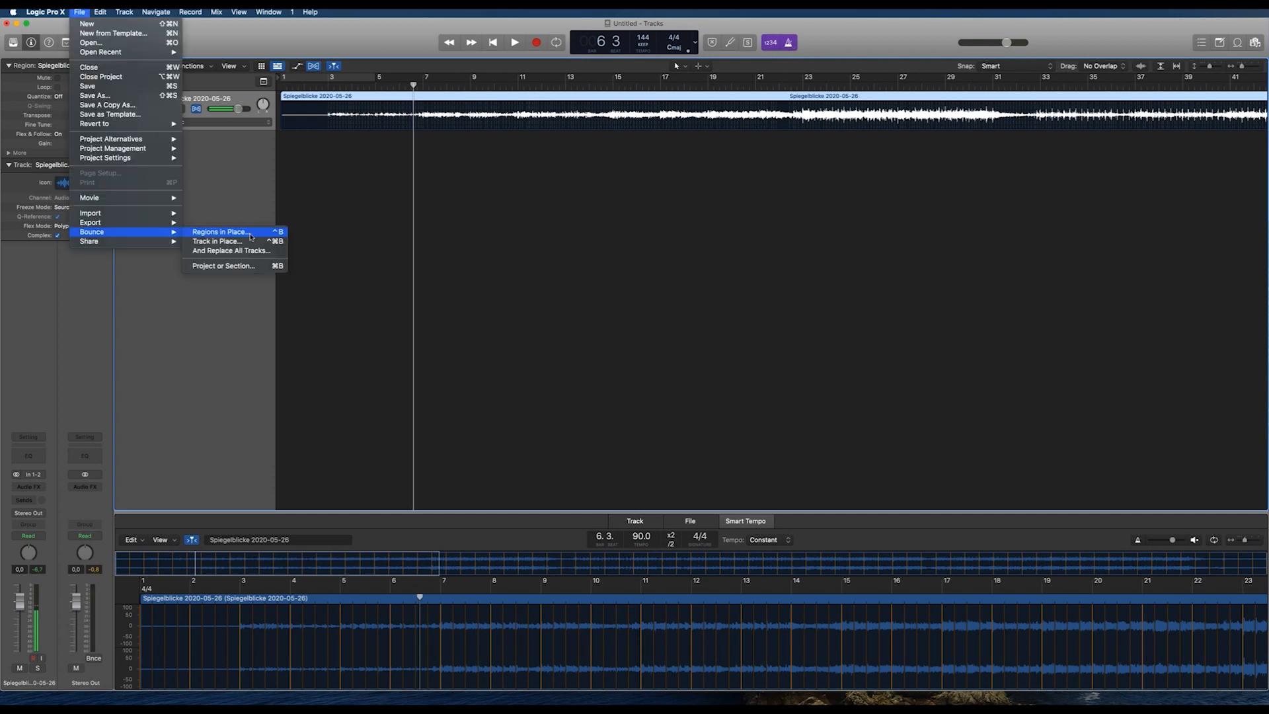